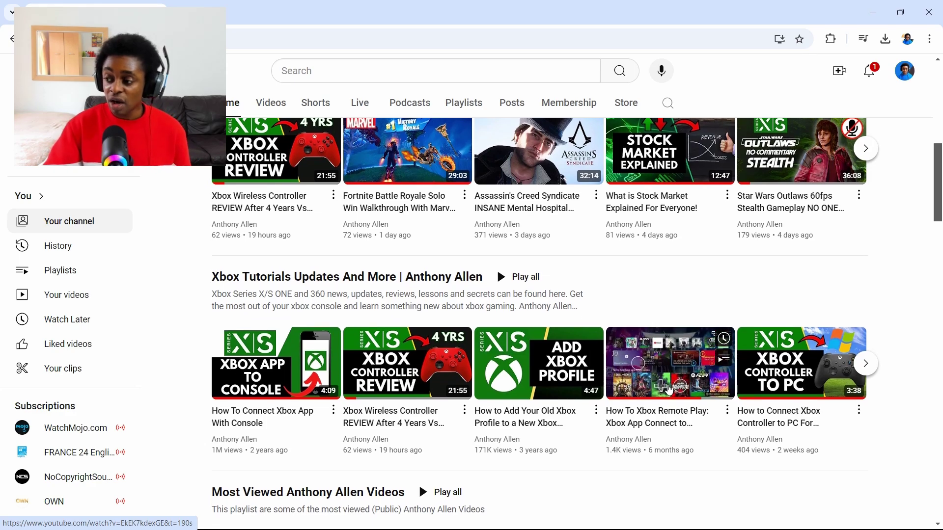
- Open the video upload dialog from the channel page
scroll(669, 389, up, 4)
scroll(669, 389, up, 6)
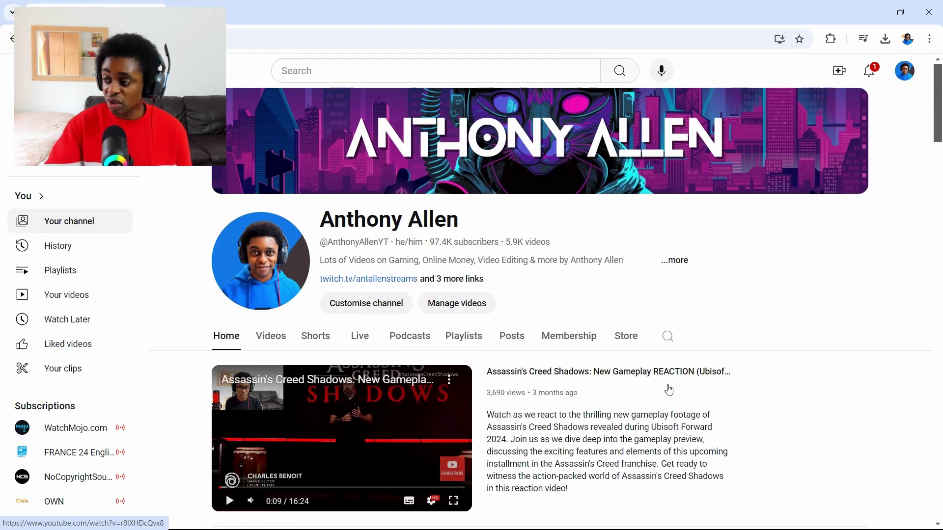
click(834, 78)
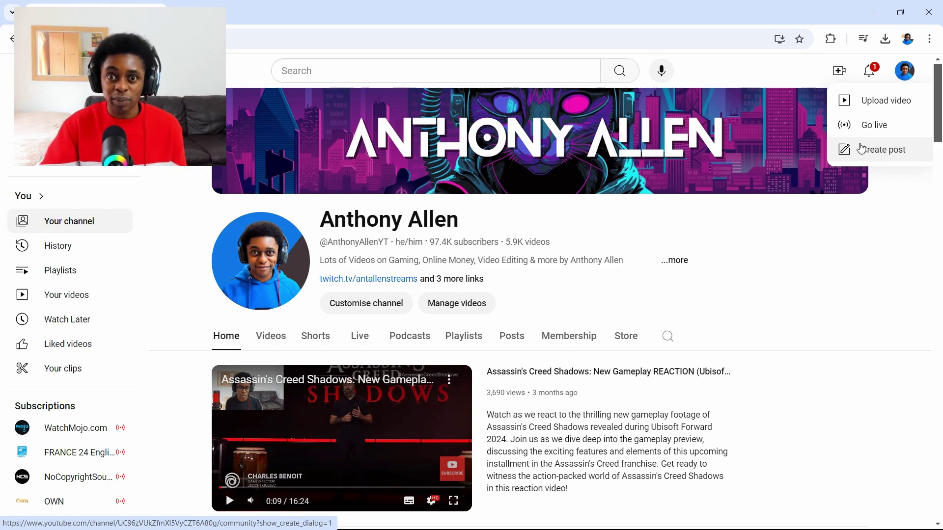
click(859, 102)
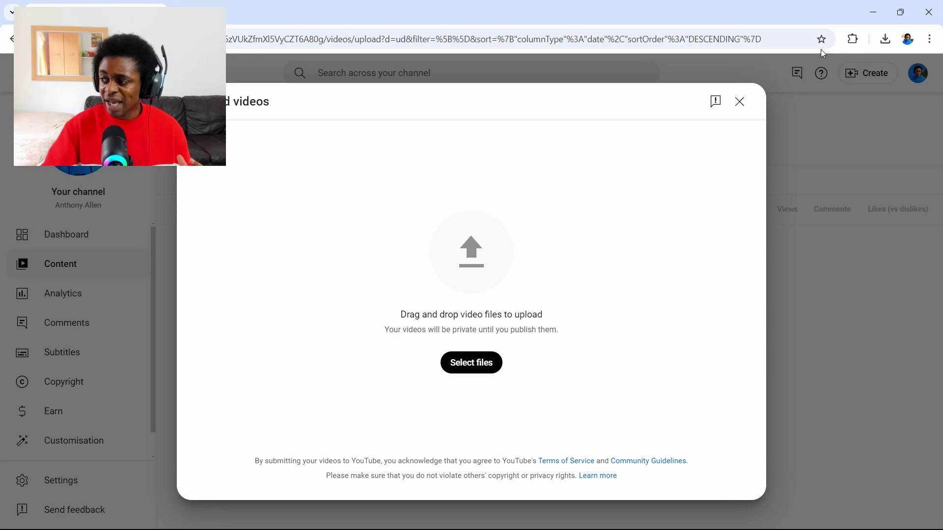
- Add the desktop video file "This Will Ferrell PayPal Commercial is Funny" to the upload, with the browser window shrunk for access and restored to full size
click(900, 6)
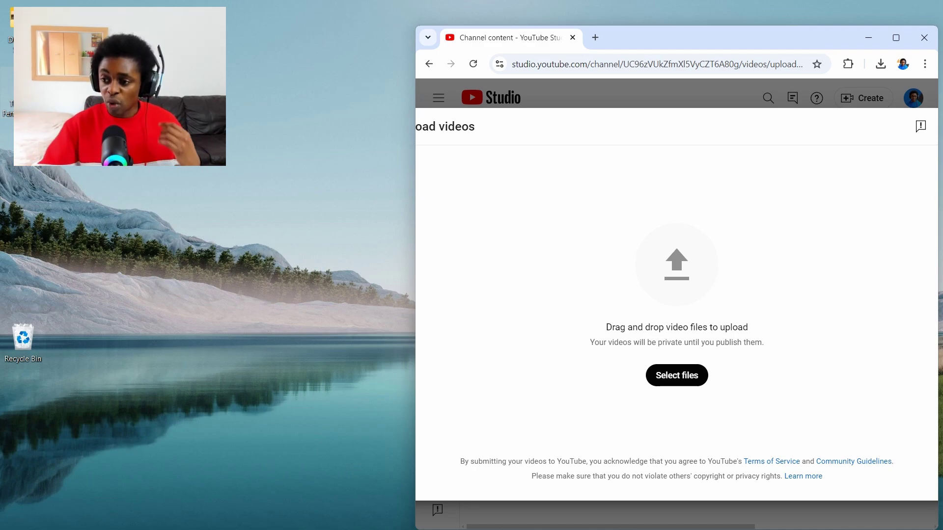
drag(22, 88, 631, 288)
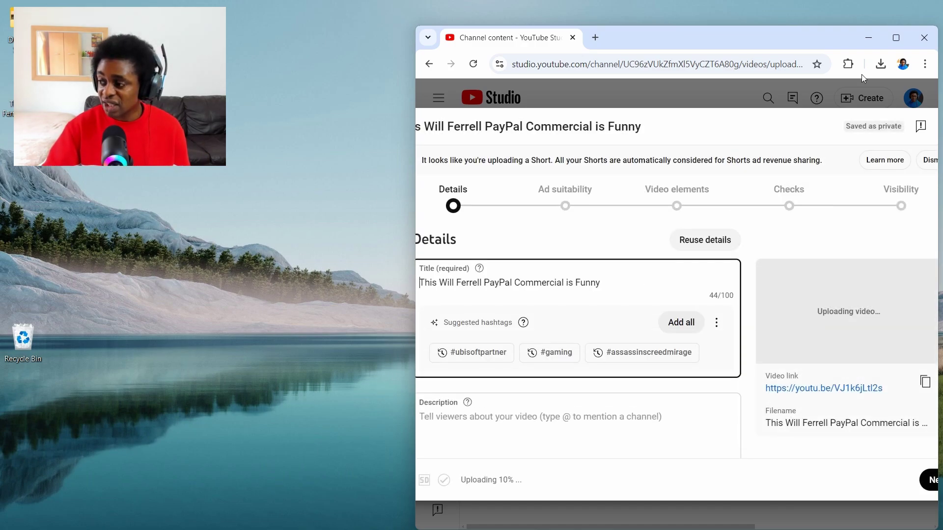
click(893, 39)
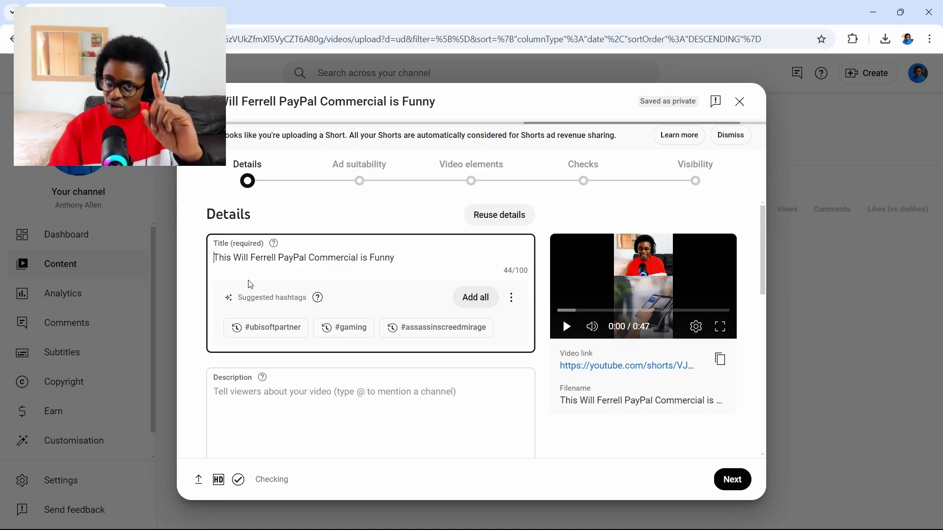
- Set the video's audience to not "Made for Kids"
scroll(339, 387, down, 5)
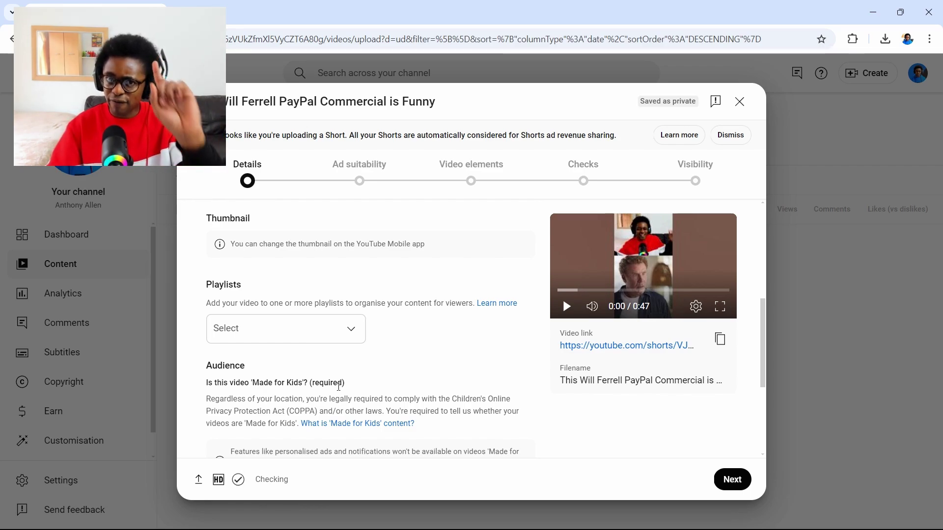
scroll(339, 387, down, 3)
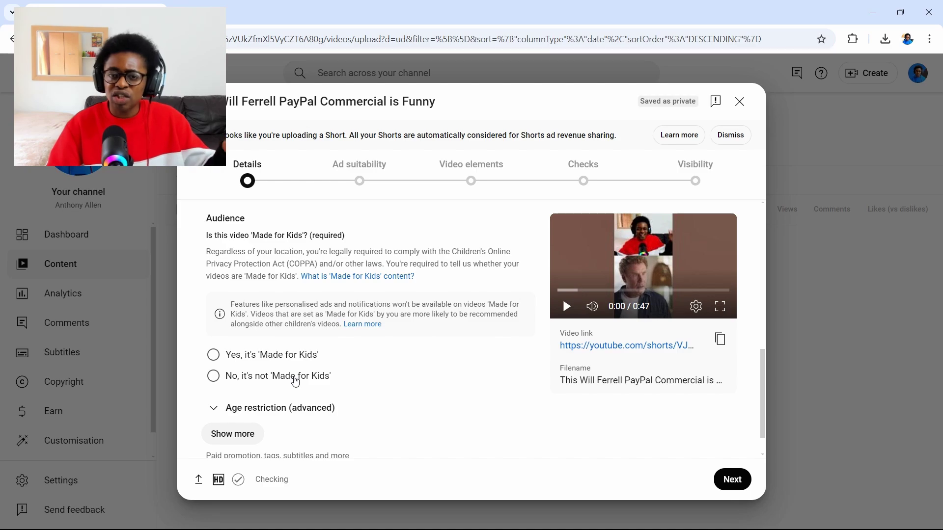
click(219, 377)
scroll(299, 385, down, 1)
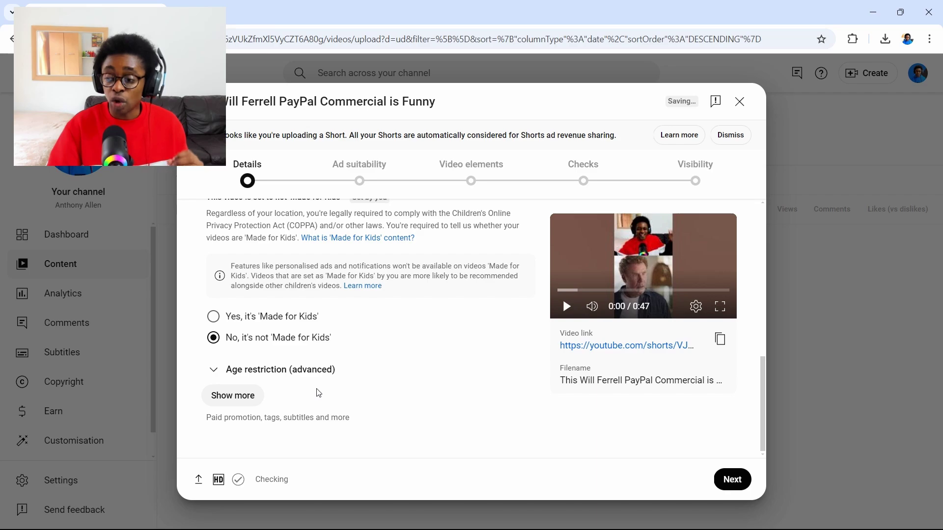
- Reveal the additional video details and answer No to the altered content question
click(252, 400)
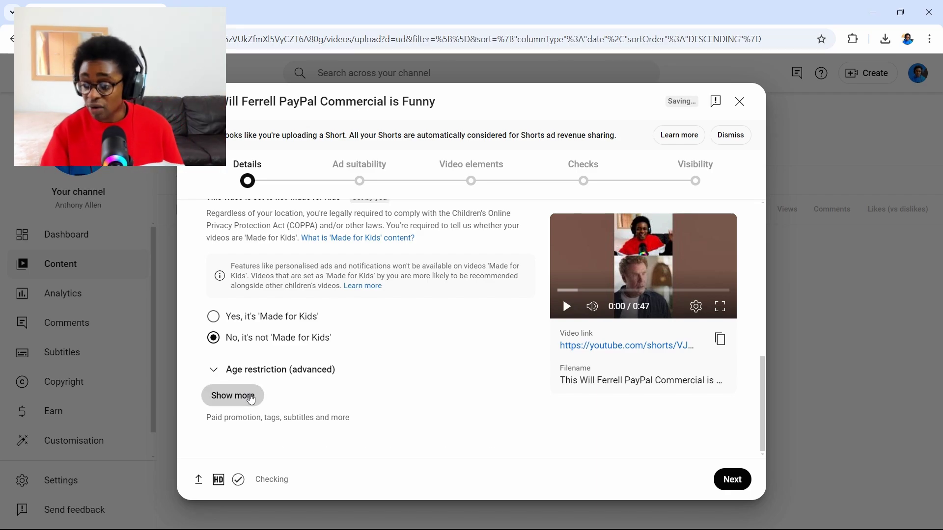
scroll(251, 399, down, 3)
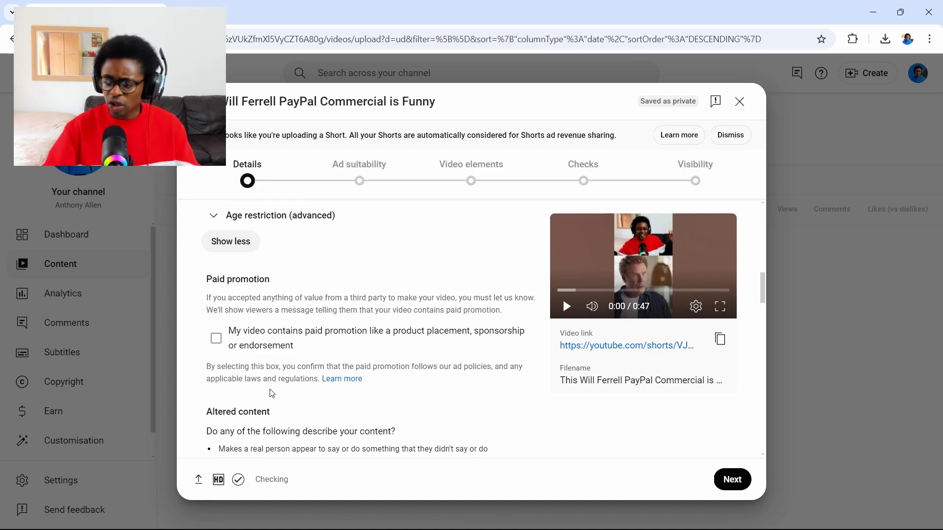
scroll(350, 389, down, 4)
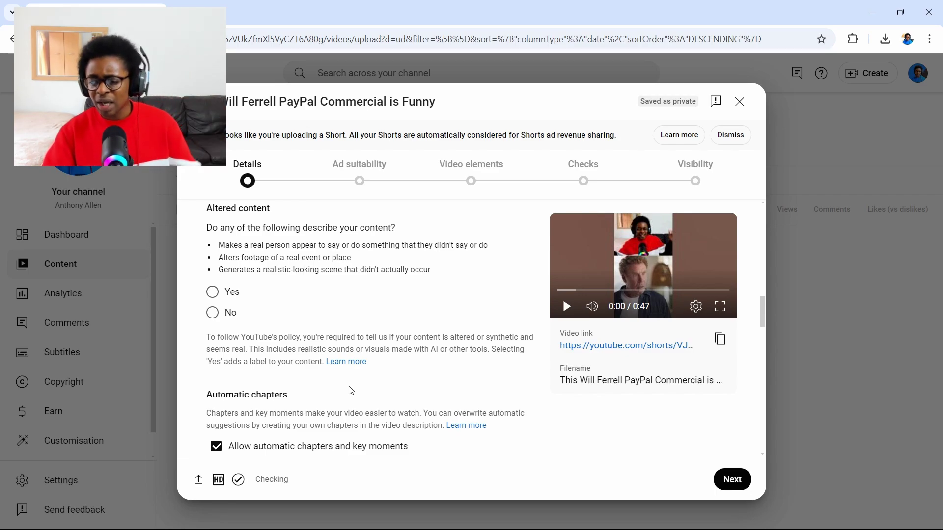
click(218, 319)
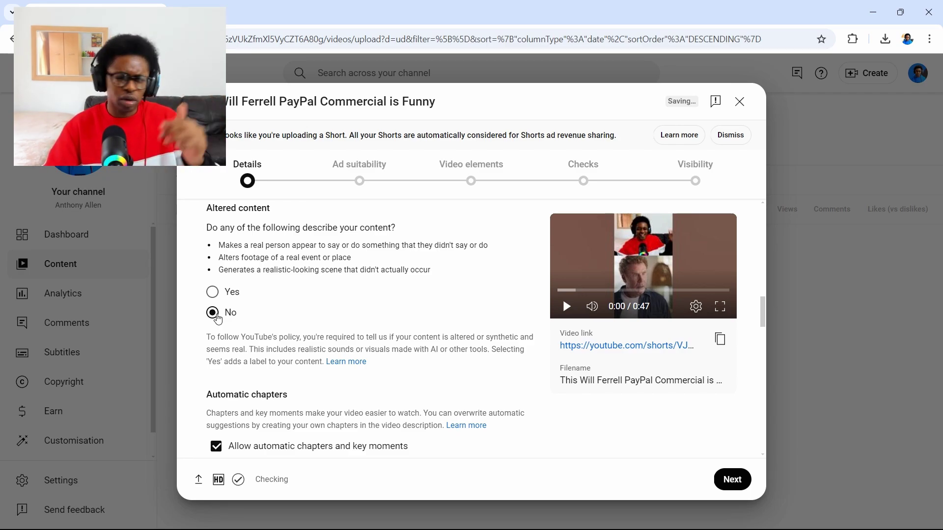
- Turn off automatic places in the video's Featured places setting
scroll(218, 320, down, 2)
scroll(218, 319, down, 2)
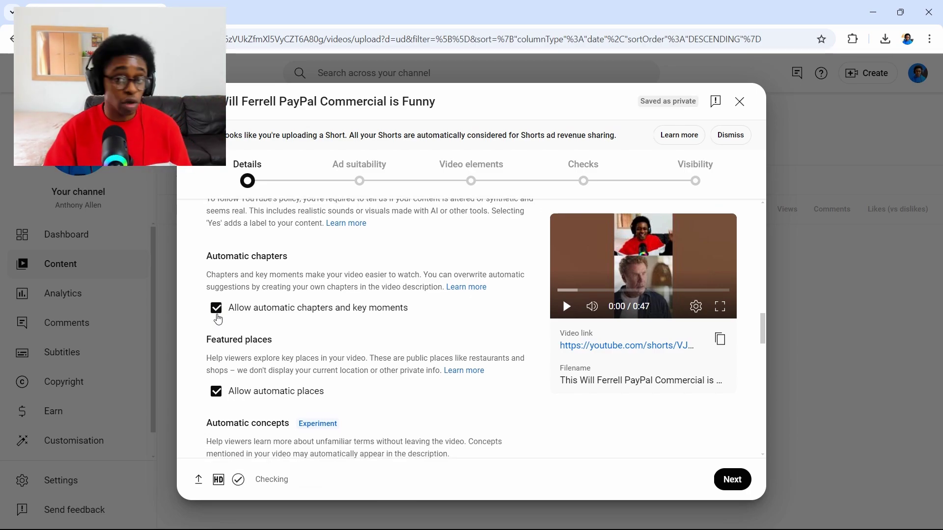
scroll(218, 319, down, 1)
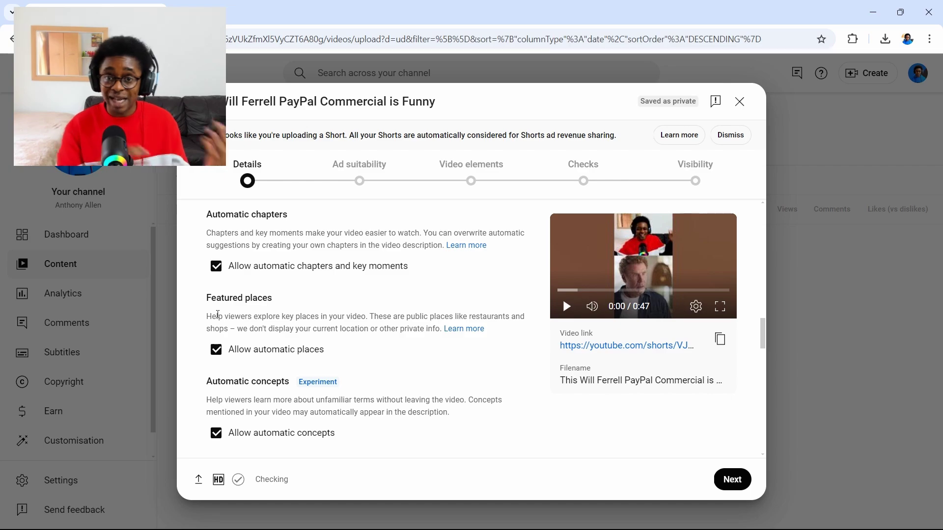
click(218, 350)
- Set the video's recording date to 9 Oct 2024
scroll(389, 362, up, 5)
scroll(391, 364, down, 1)
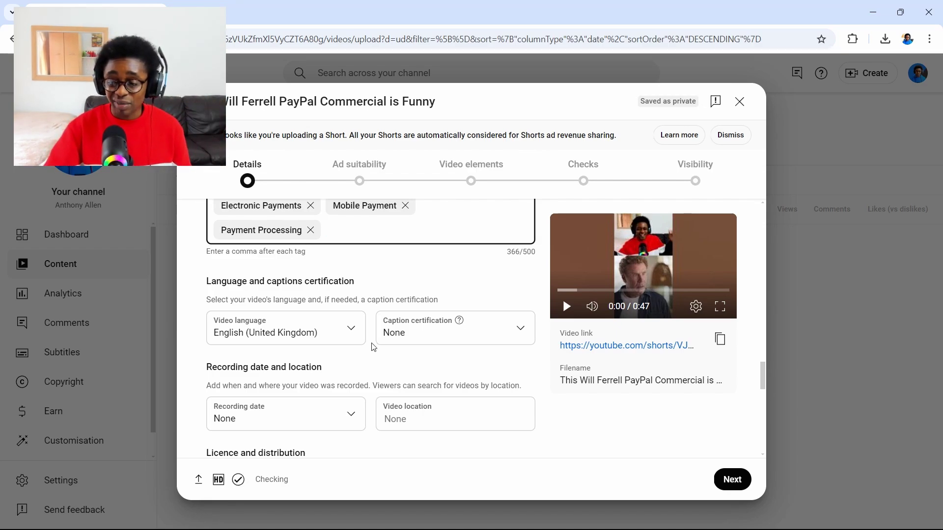
click(307, 417)
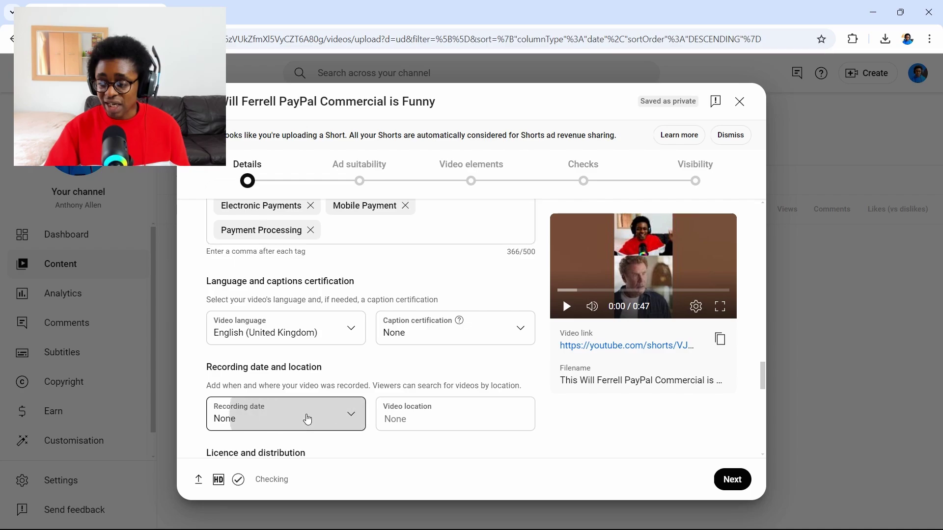
click(266, 324)
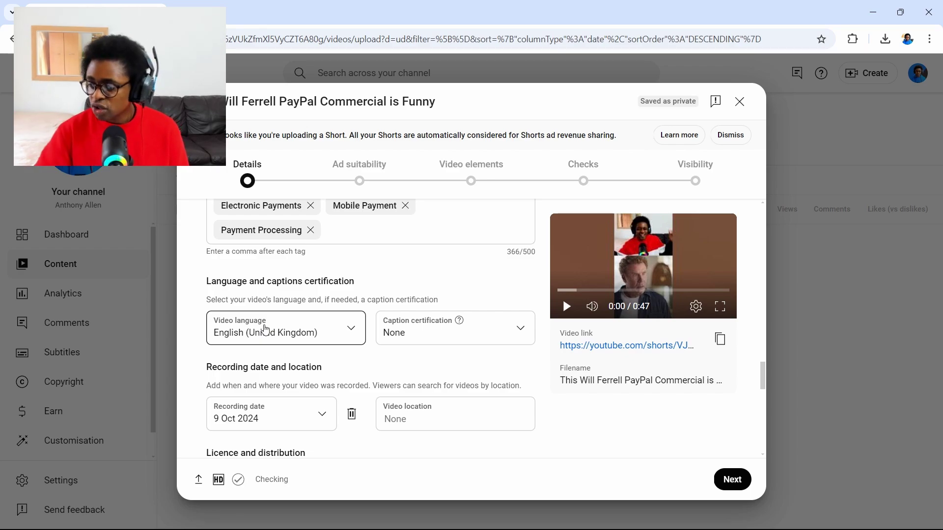
- Restrict Shorts remixing for the video to audio only
scroll(266, 330, down, 3)
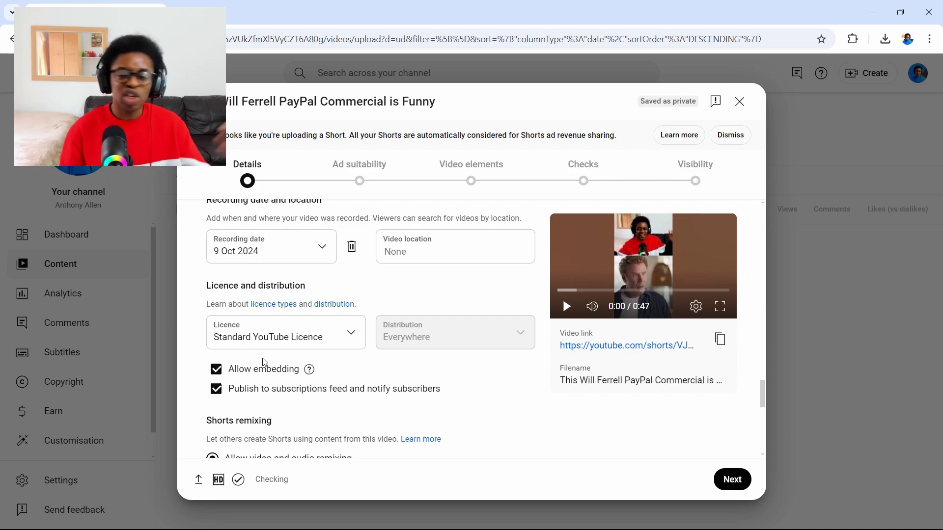
scroll(263, 362, down, 2)
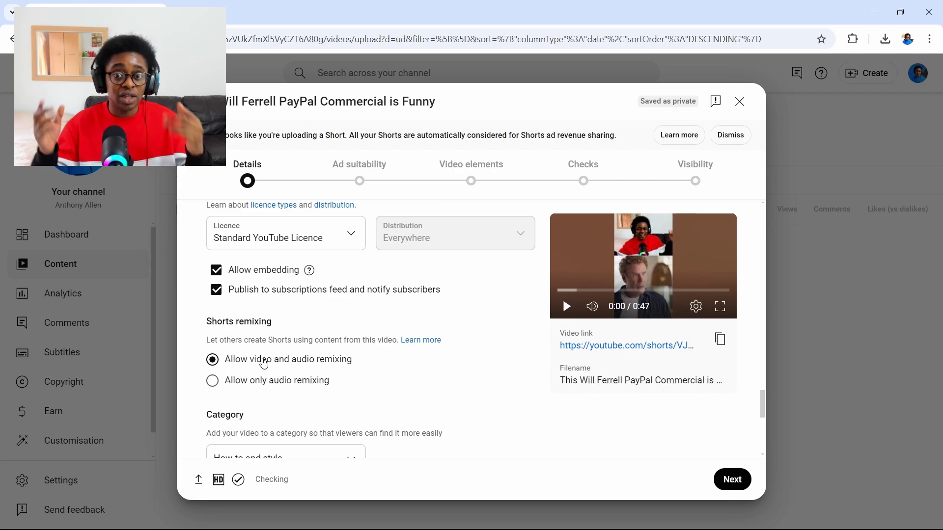
click(227, 386)
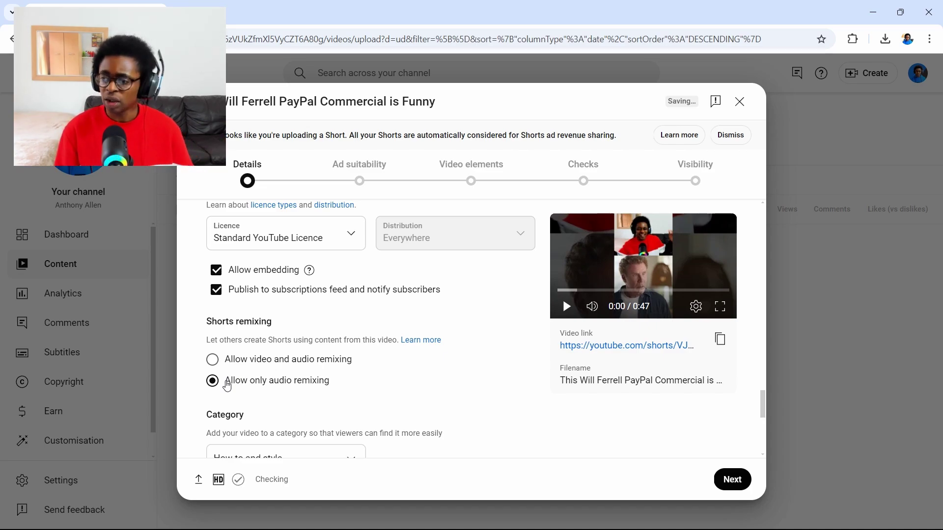
- Change the video's category to Entertainment
scroll(227, 386, down, 2)
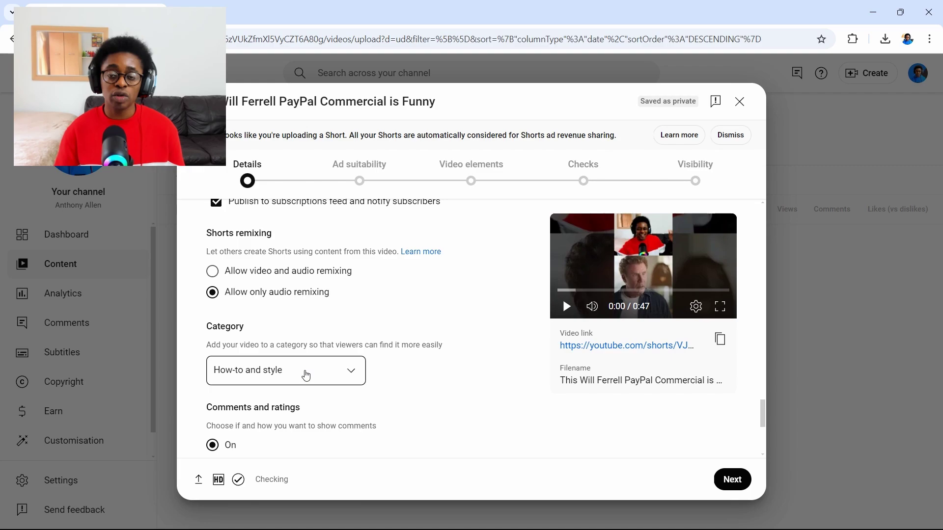
click(306, 376)
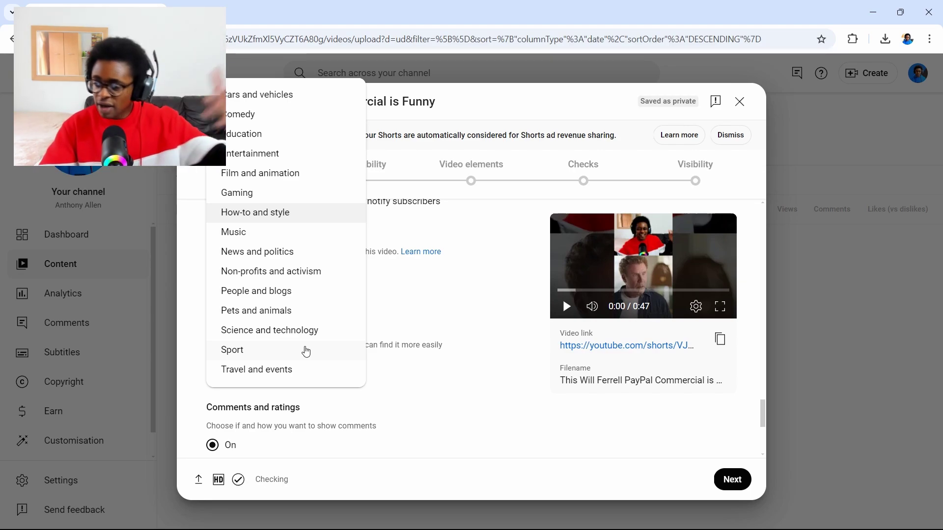
click(265, 155)
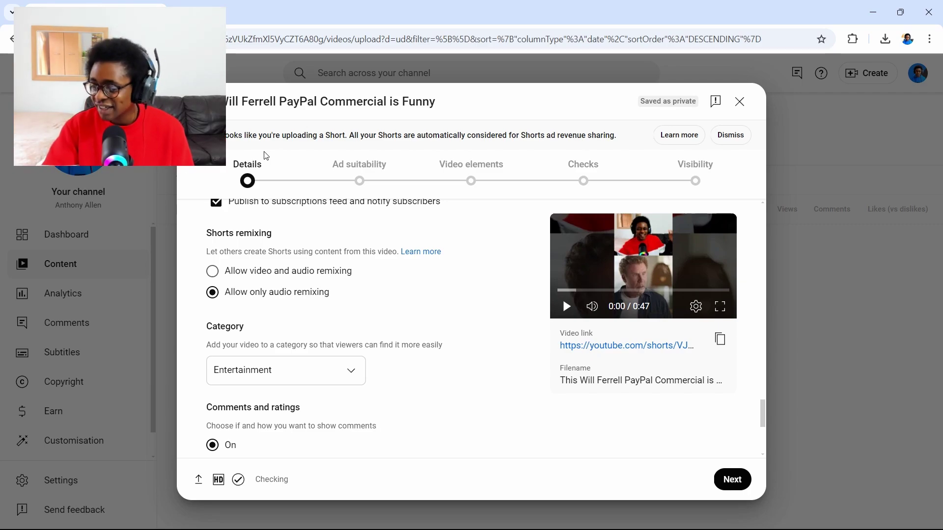
- Check the comments, ratings and giving settings, and continue to the Ad suitability stage
scroll(373, 380, down, 2)
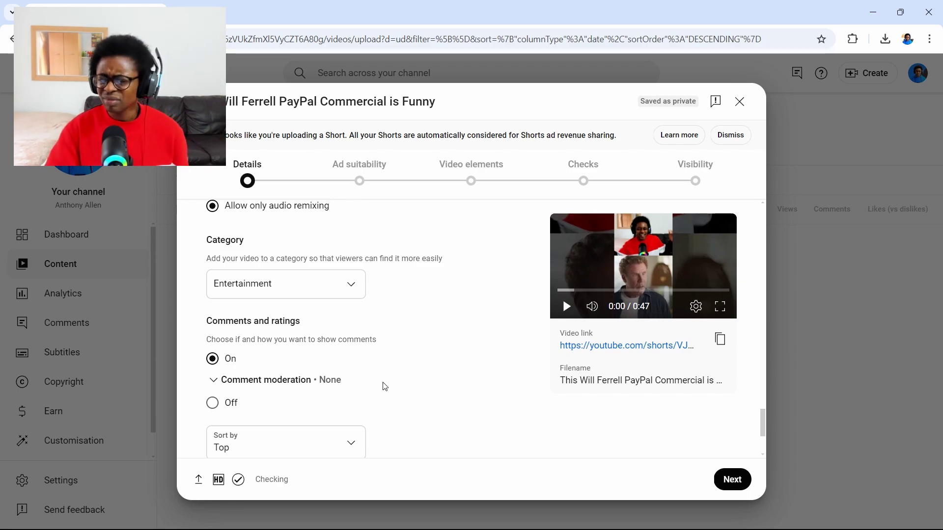
scroll(307, 376, down, 3)
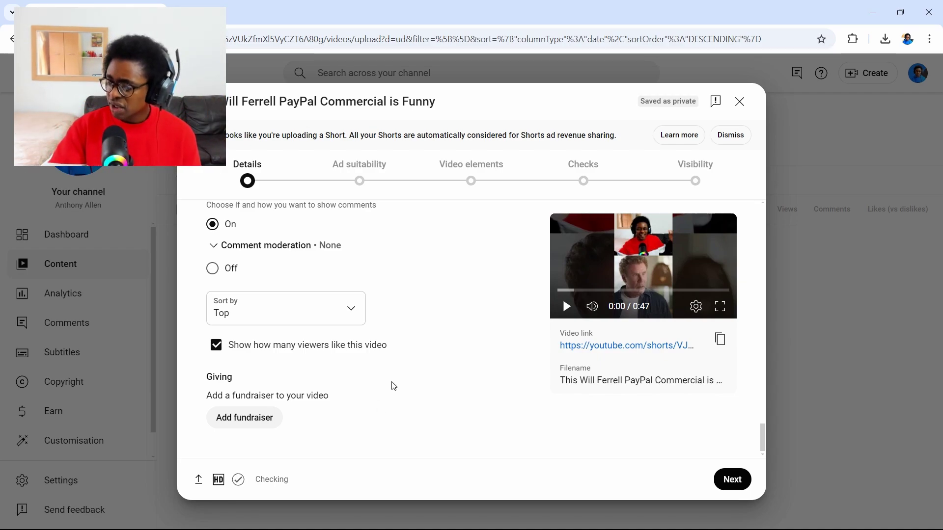
click(732, 480)
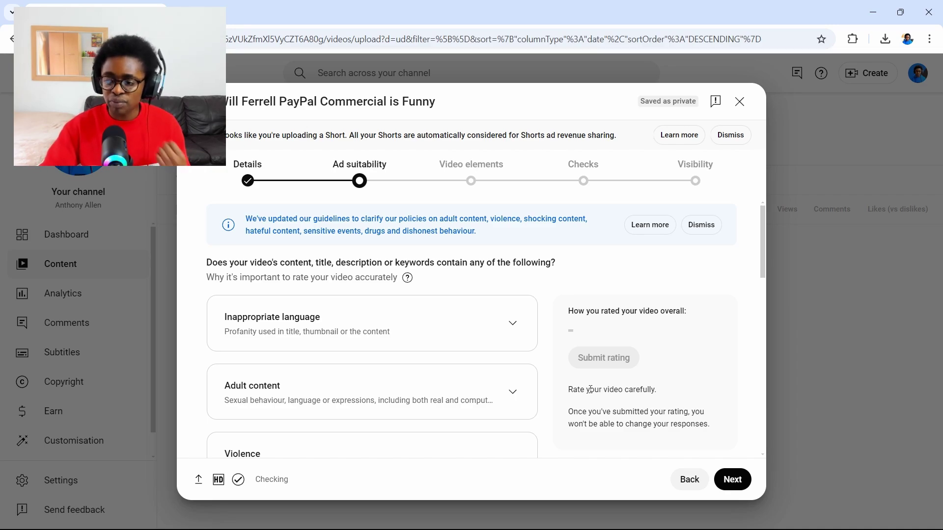
- Examine the ad suitability content categories and expand the firearms-related content options
scroll(459, 380, down, 2)
scroll(458, 380, down, 2)
scroll(459, 379, down, 2)
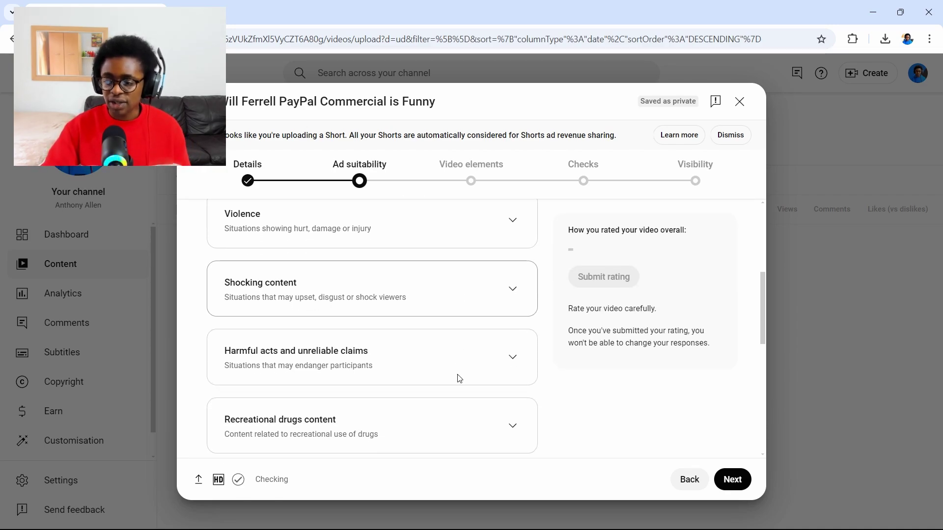
scroll(459, 379, down, 1)
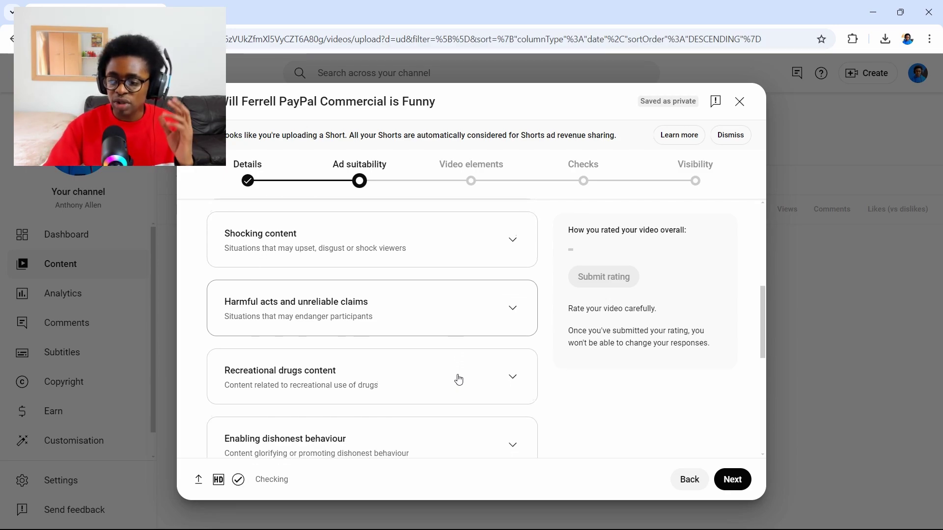
scroll(458, 380, down, 2)
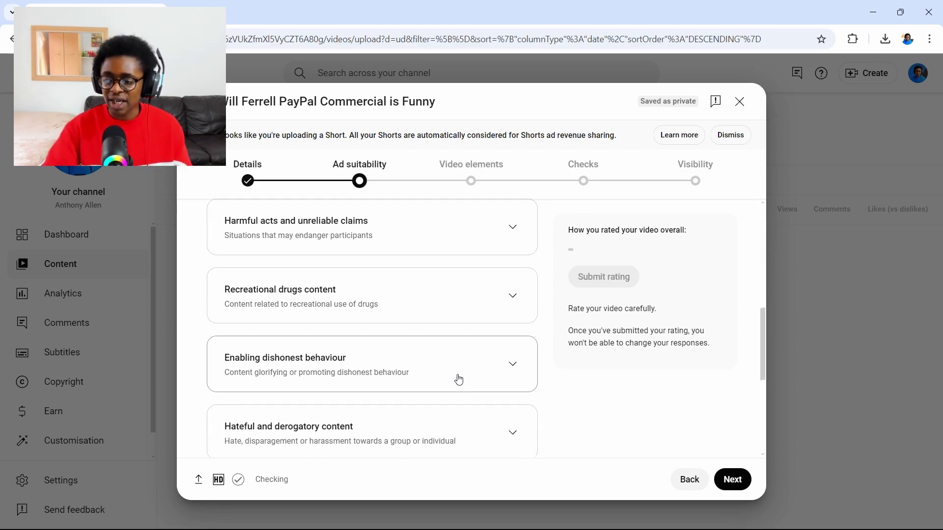
scroll(459, 379, down, 1)
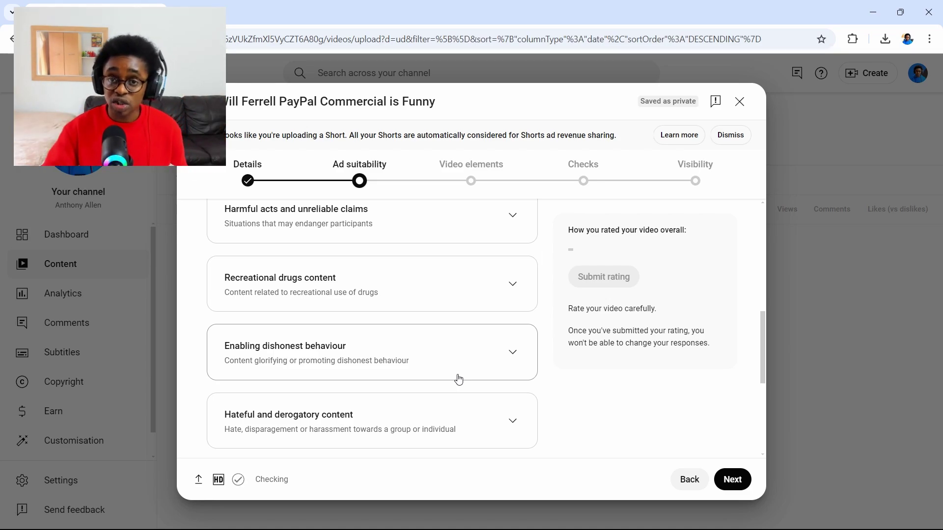
scroll(458, 380, down, 1)
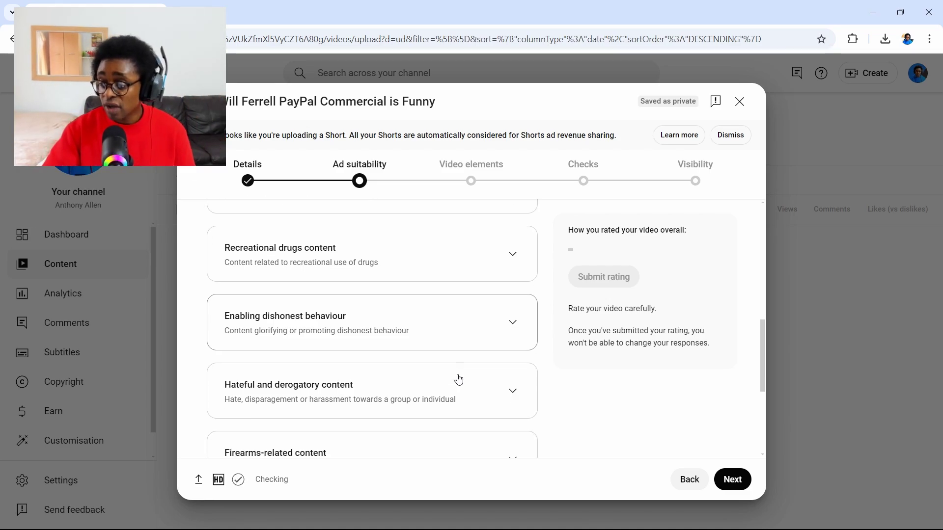
scroll(458, 380, down, 1)
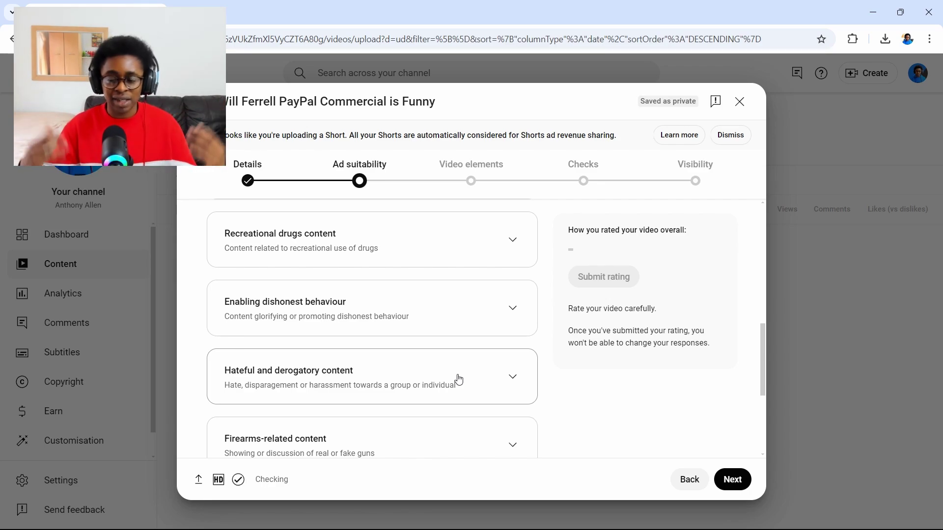
scroll(459, 379, down, 1)
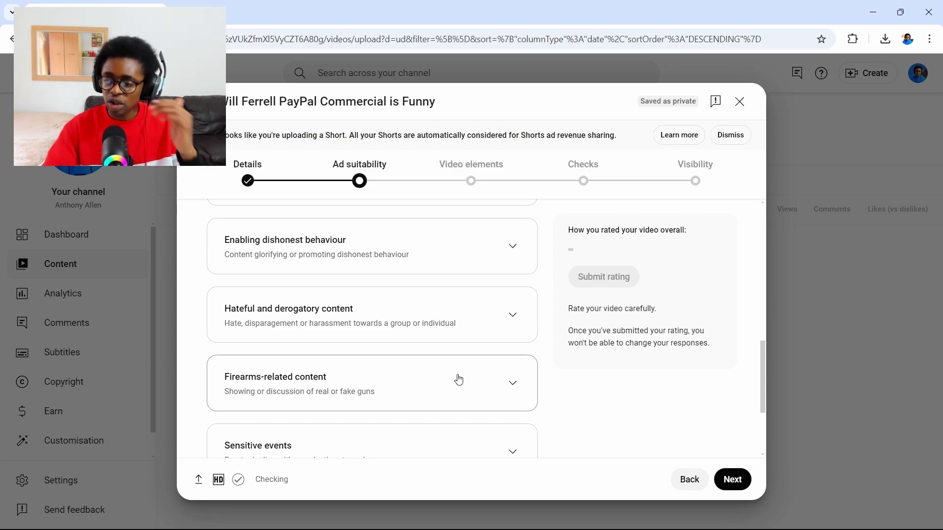
click(481, 382)
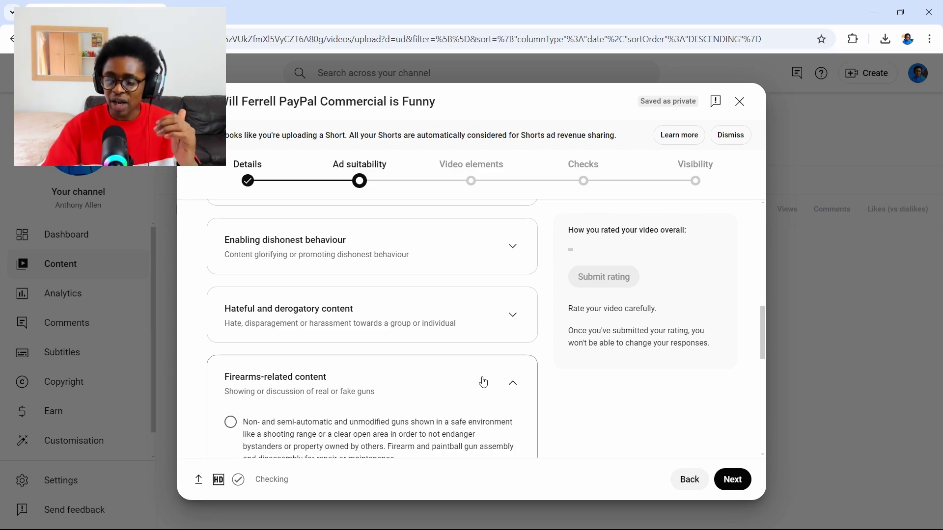
- Declare that none of the listed ad suitability content categories apply to the video and submit the rating
scroll(483, 382, down, 2)
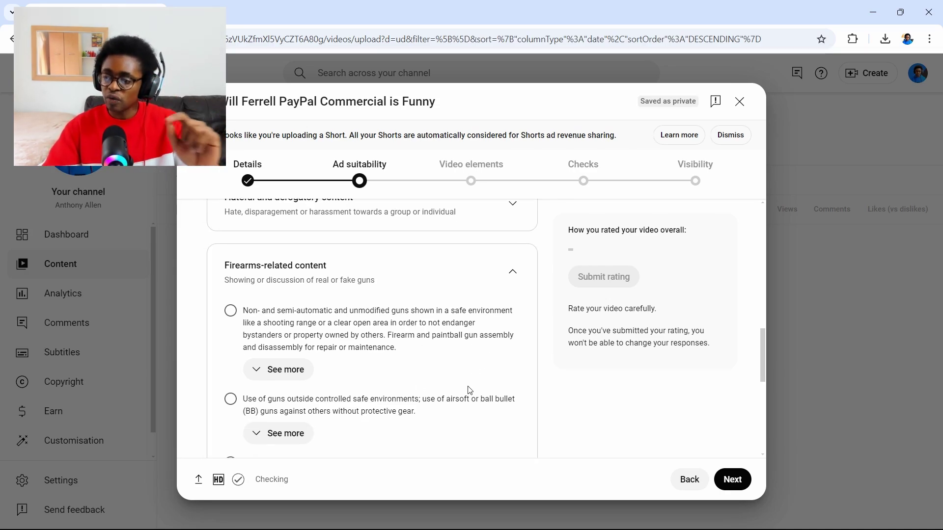
scroll(470, 391, down, 5)
scroll(470, 390, down, 2)
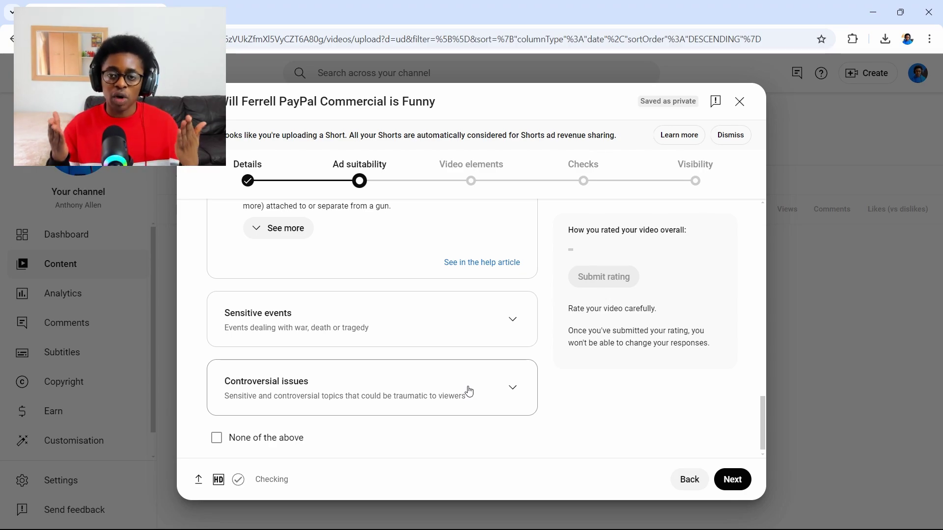
scroll(468, 390, down, 1)
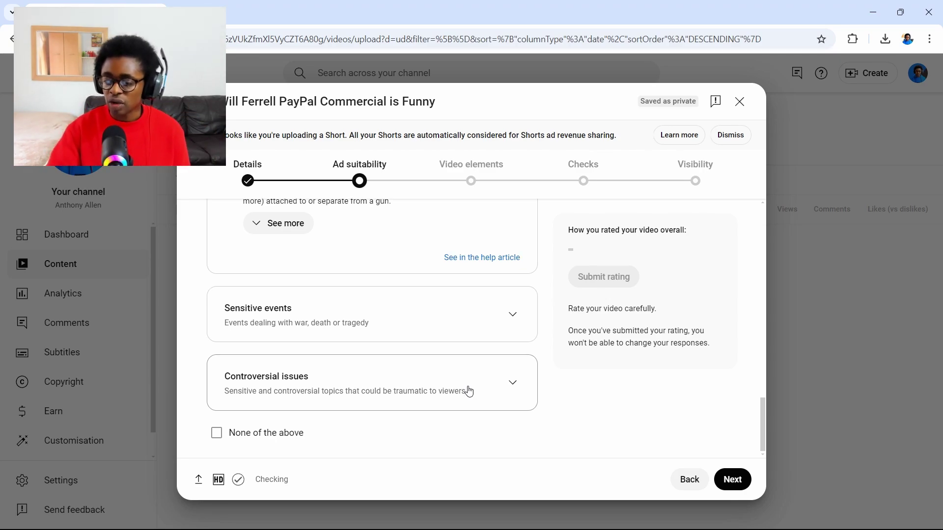
click(216, 432)
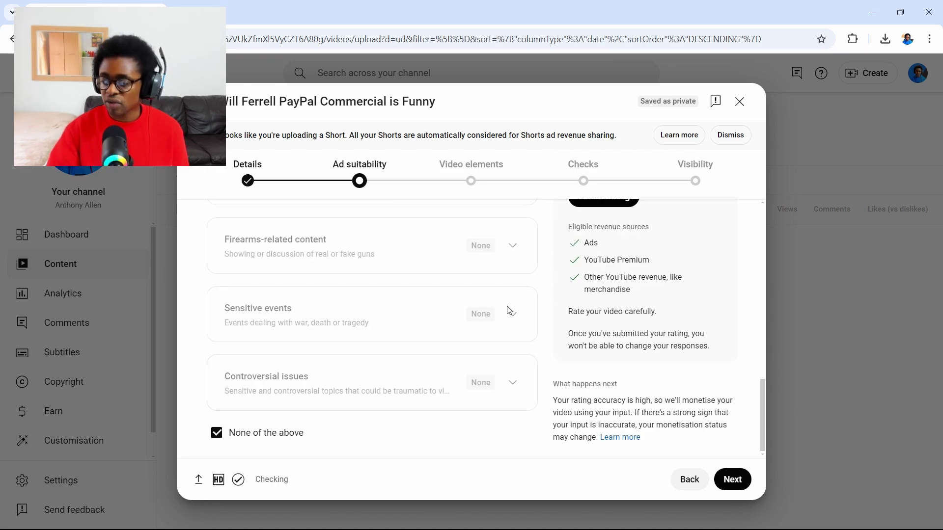
scroll(576, 297, up, 2)
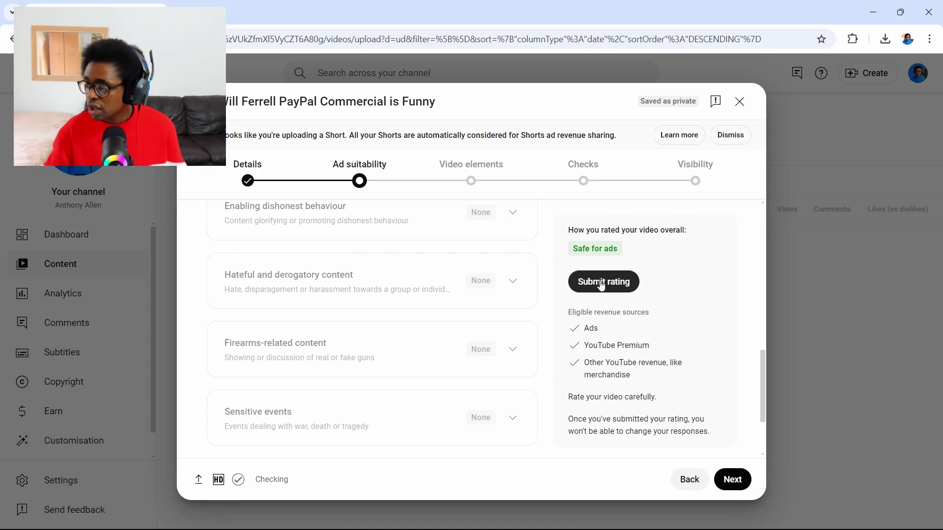
click(601, 283)
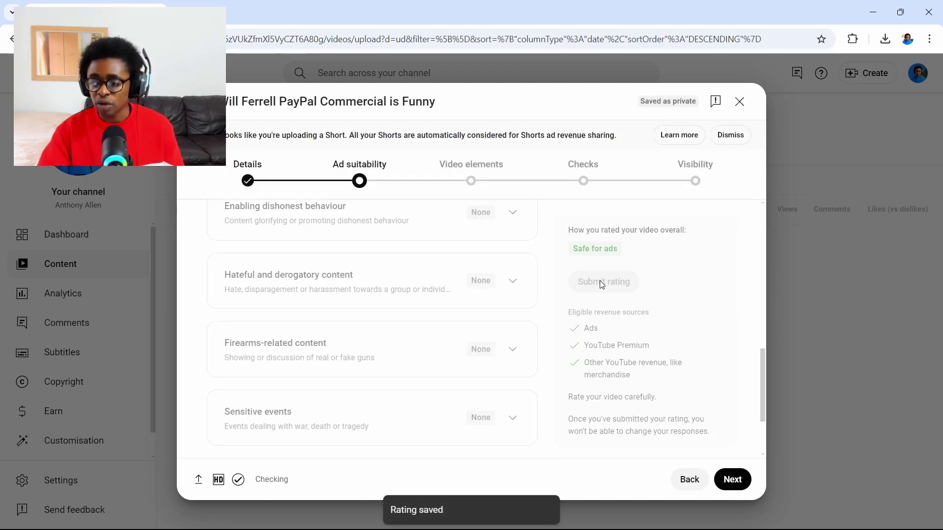
- Continue through the Video elements and Checks stages to Visibility without adding a related video, subtitles or product tags
click(731, 481)
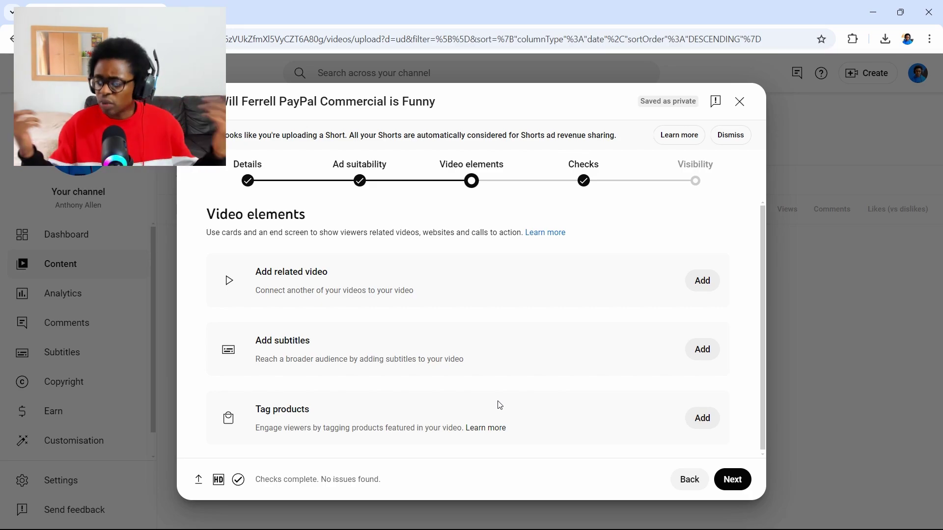
click(734, 478)
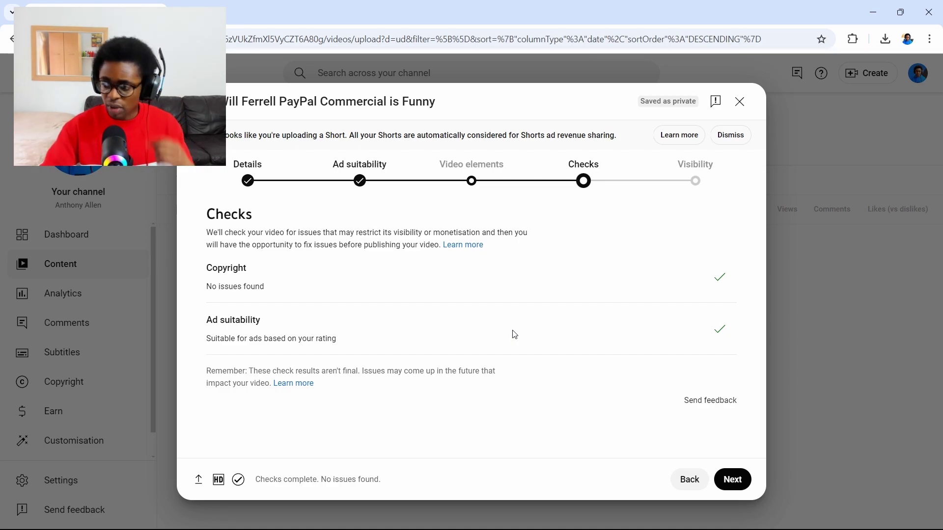
click(734, 481)
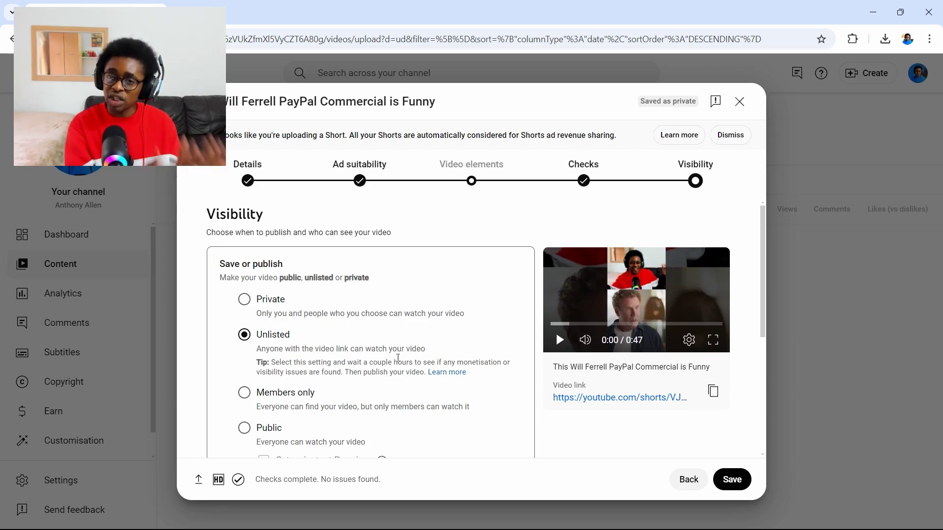
- Publish the video with Public visibility and browse further services for sharing its link
scroll(398, 357, down, 3)
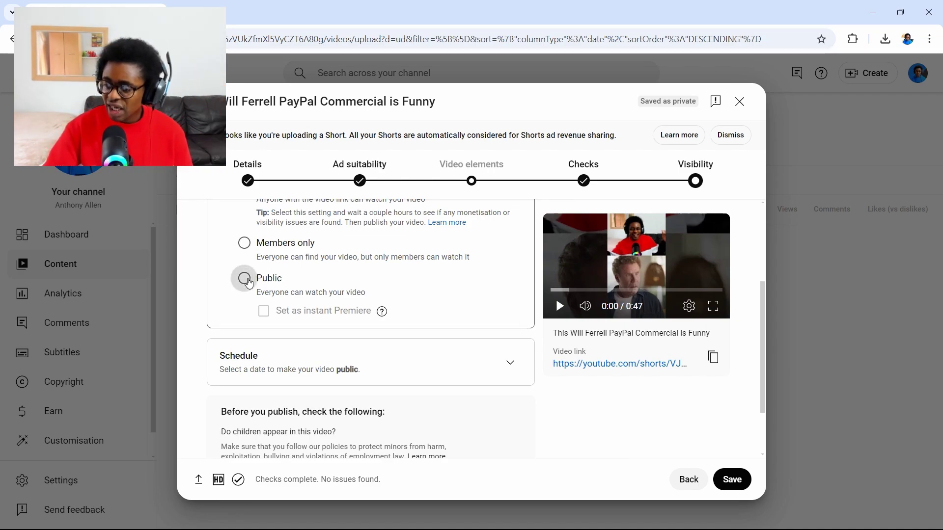
click(244, 278)
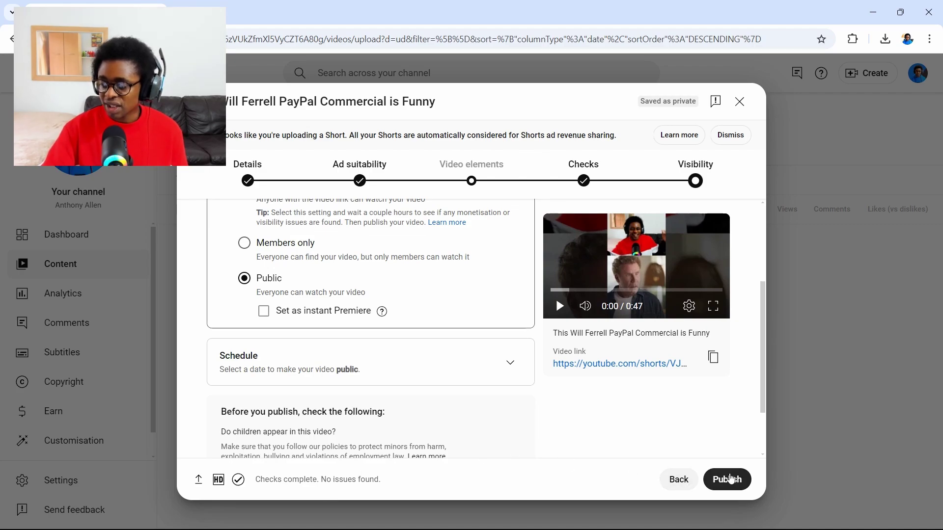
click(727, 479)
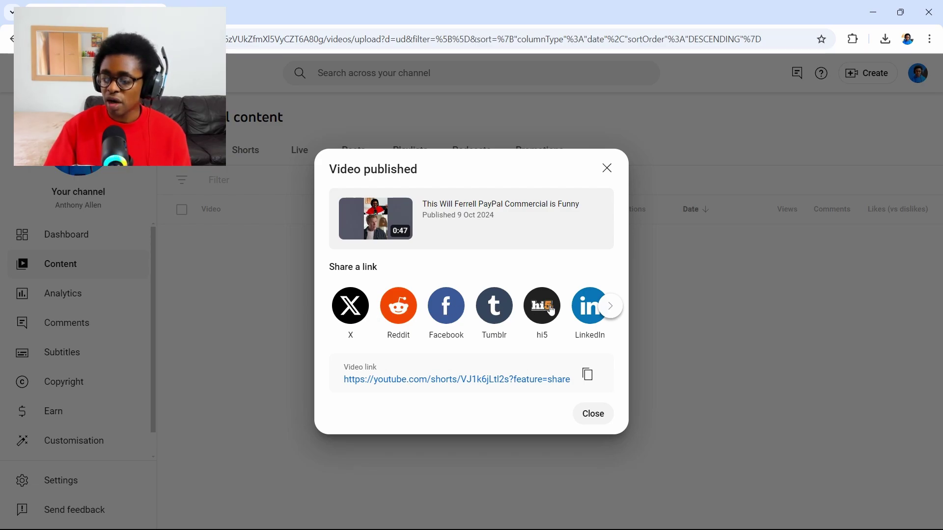
click(609, 308)
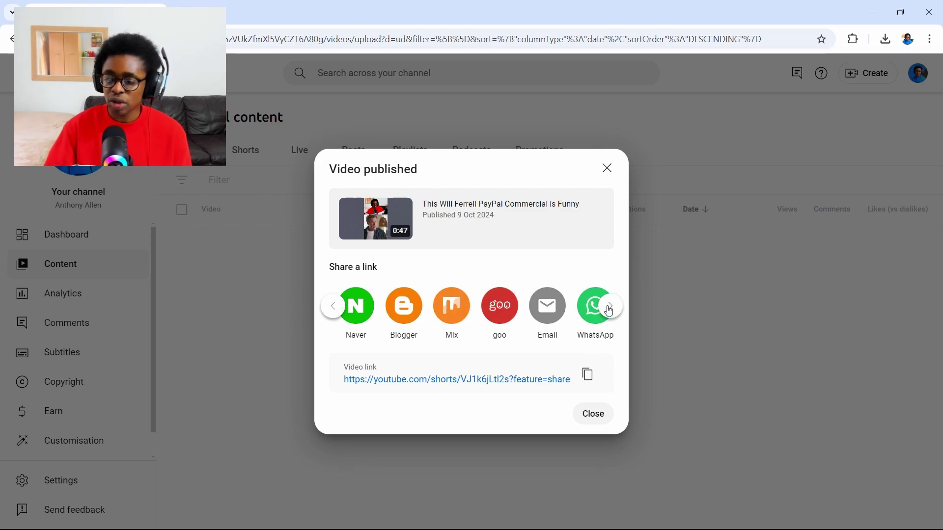